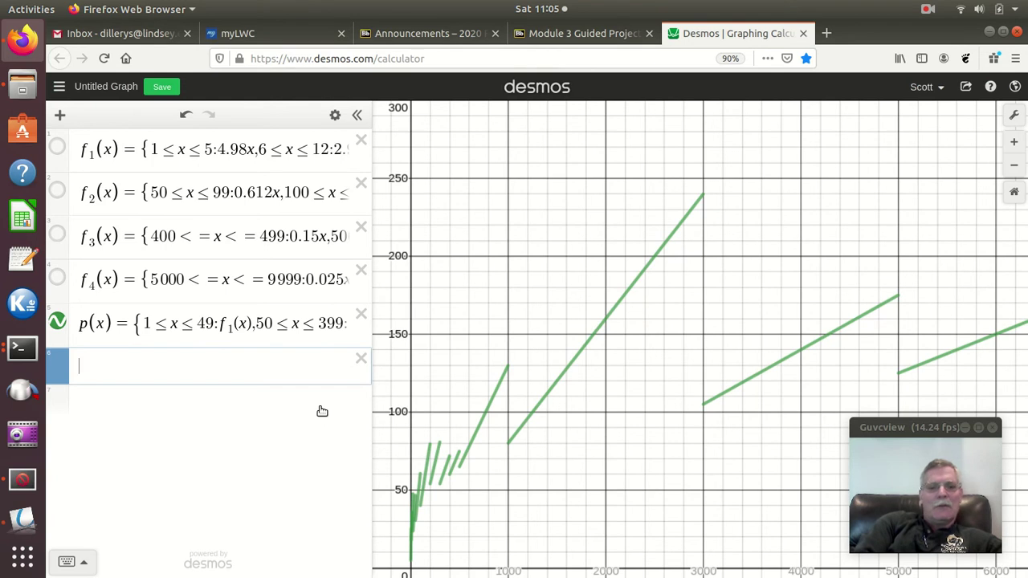
Plot the point (2000,p(2000)) on the piecewise function p(x)
{"action": "type", "text": "(2000"}
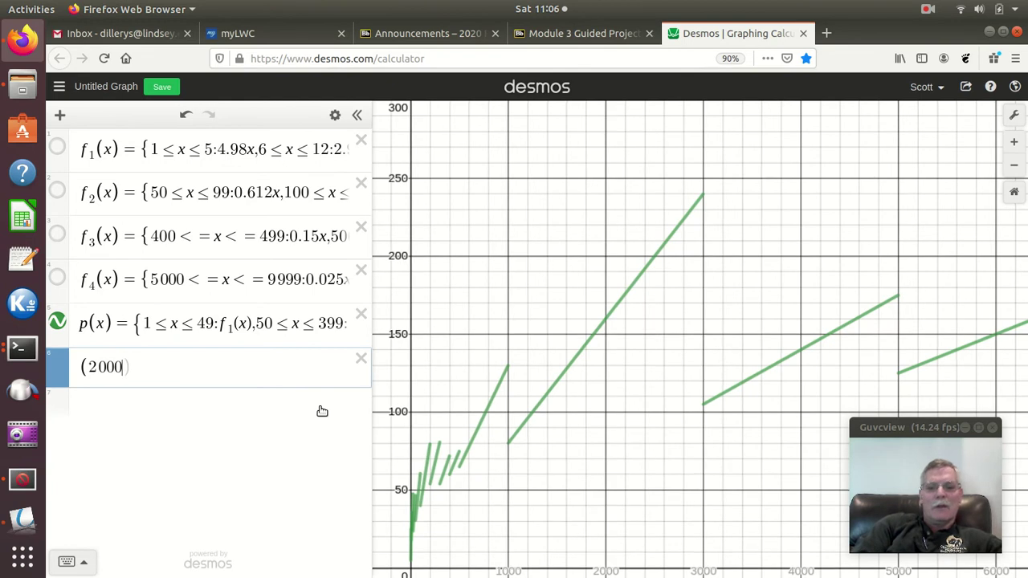
{"action": "type", "text": ",p"}
{"action": "type", "text": "("}
{"action": "type", "text": "2000"}
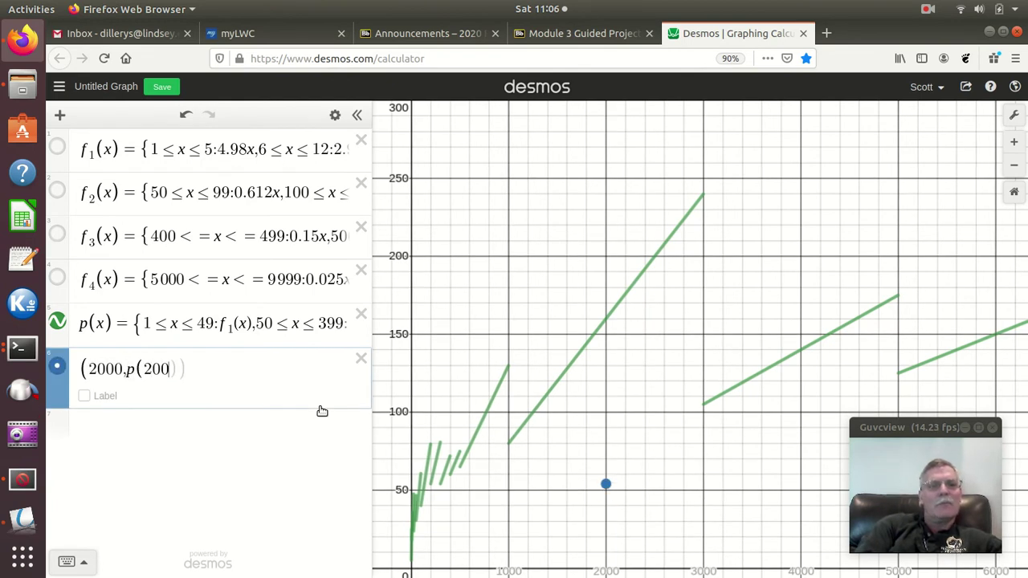
{"action": "type", "text": "))"}
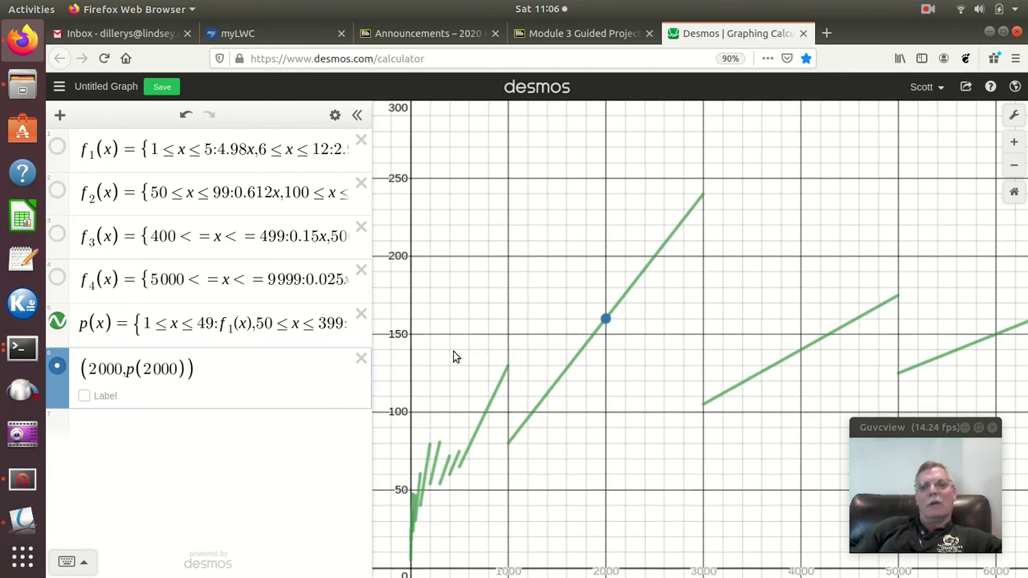
Add a second plotted point, (3000,p(3000)), as a new expression
{"action": "left_click", "coordinate": [103, 429]}
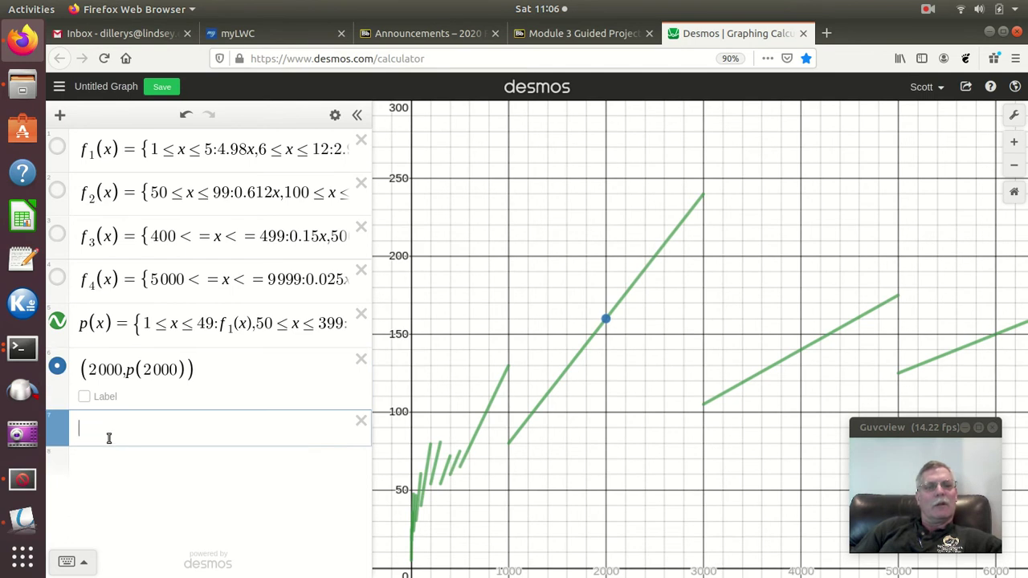
{"action": "type", "text": "("}
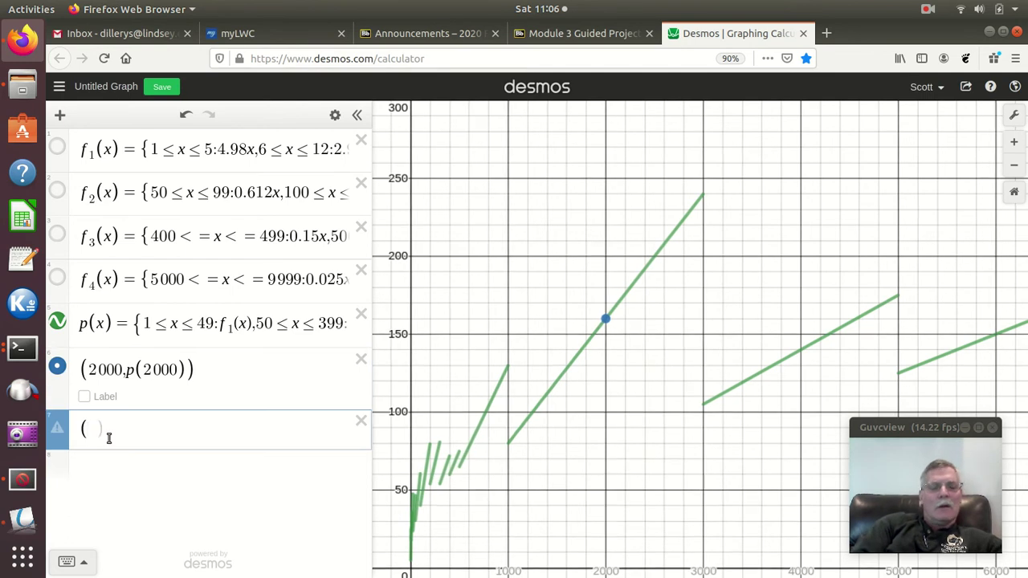
{"action": "type", "text": "3000"}
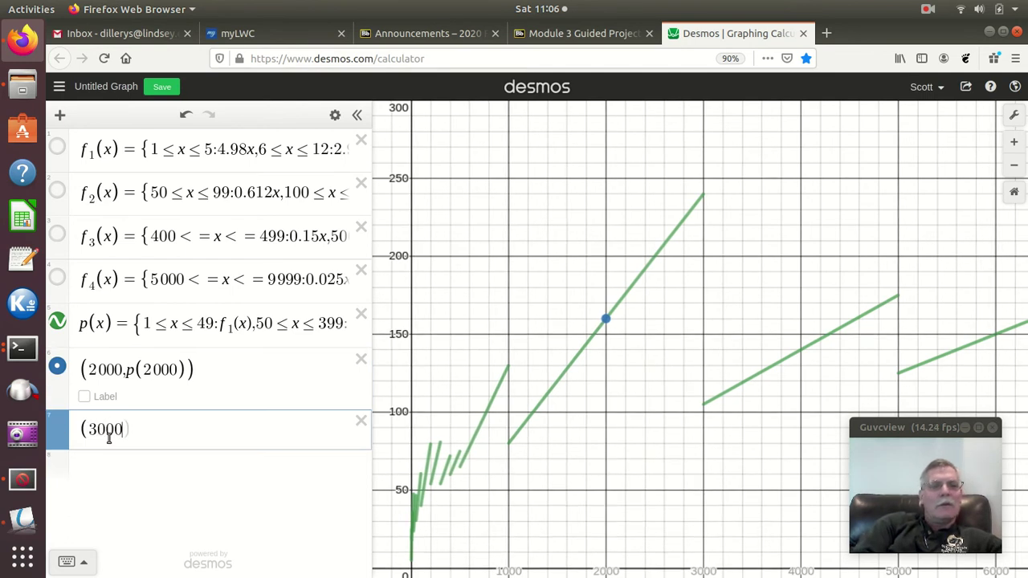
{"action": "type", "text": ",p"}
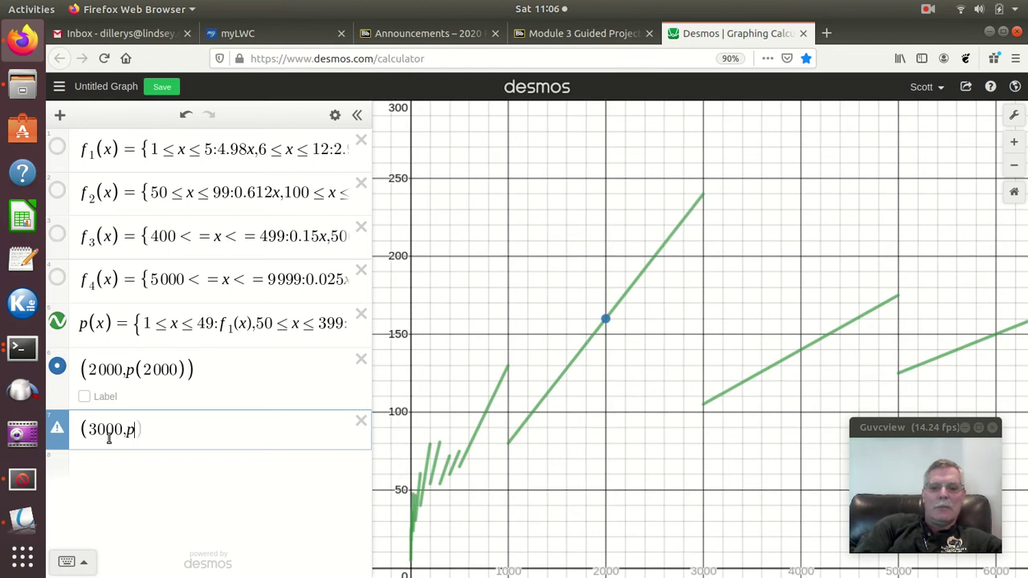
{"action": "type", "text": "(300"}
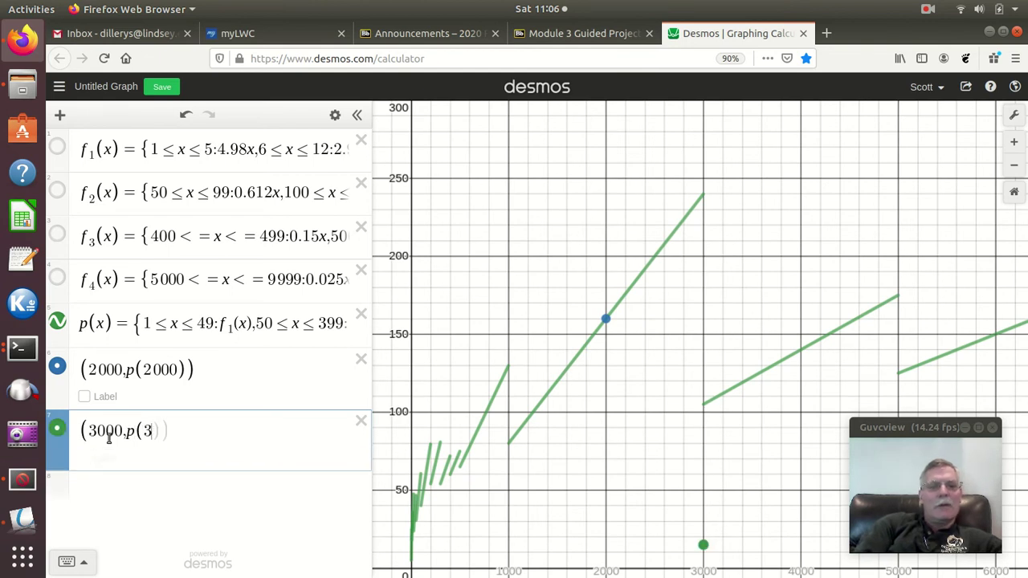
{"action": "type", "text": "0))"}
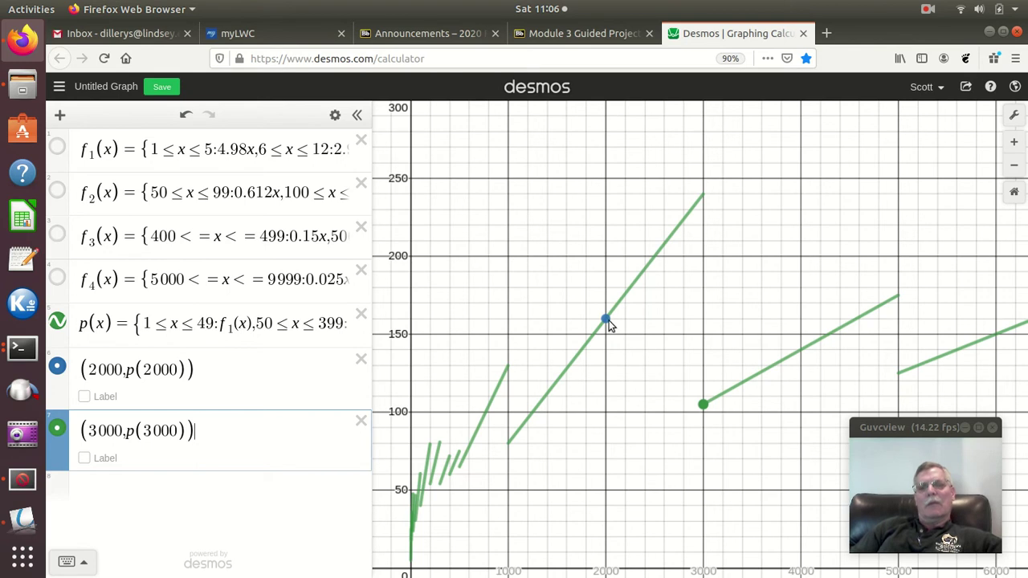
Trace the coordinates along the p(x) segment below the point at x = 2000 and inspect the point at x = 3000
{"action": "left_click", "coordinate": [577, 363]}
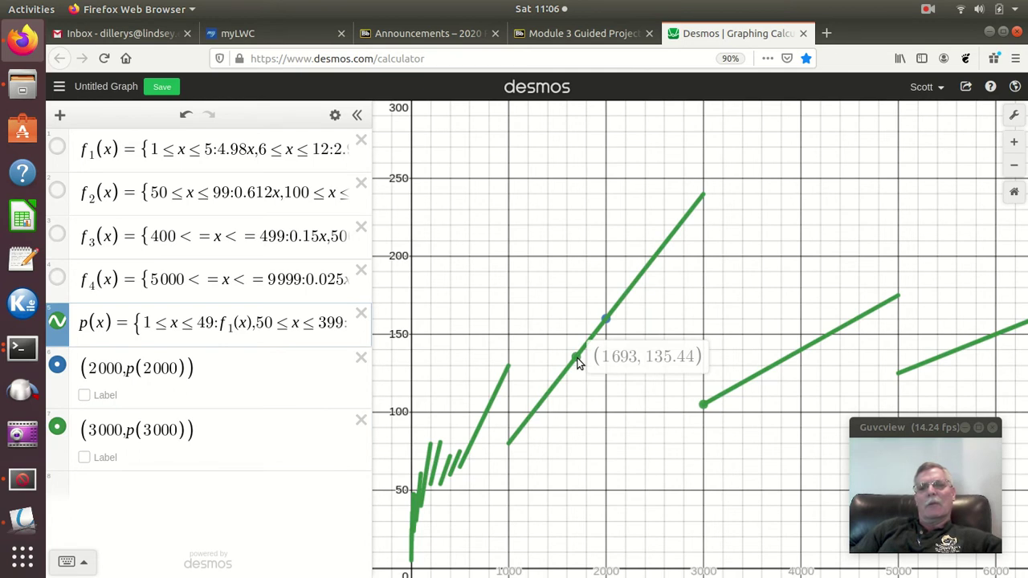
{"action": "left_click", "coordinate": [704, 406]}
{"action": "mouse_move", "coordinate": [704, 405]}
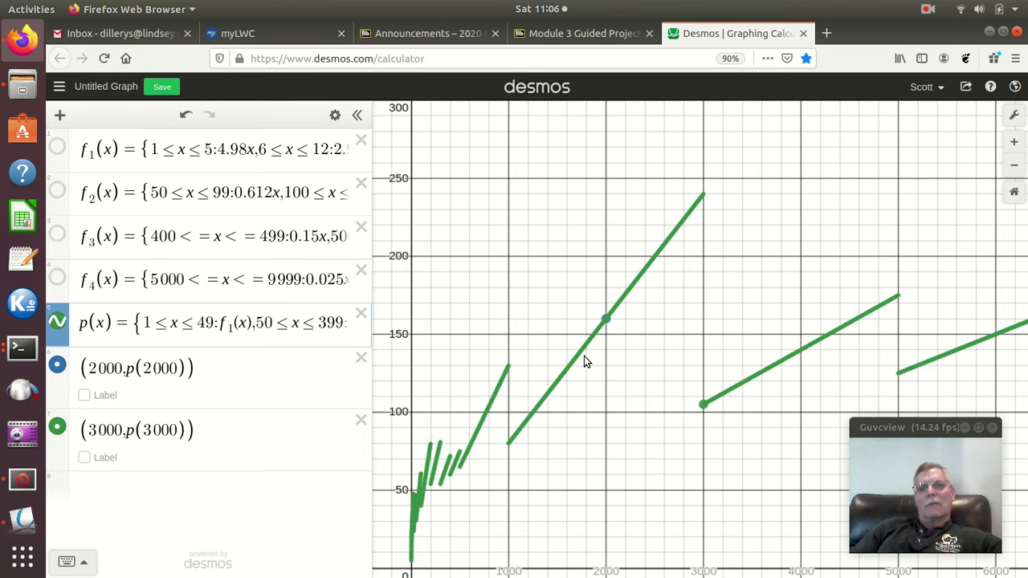
{"action": "left_click_drag", "start_coordinate": [584, 347], "coordinate": [560, 381]}
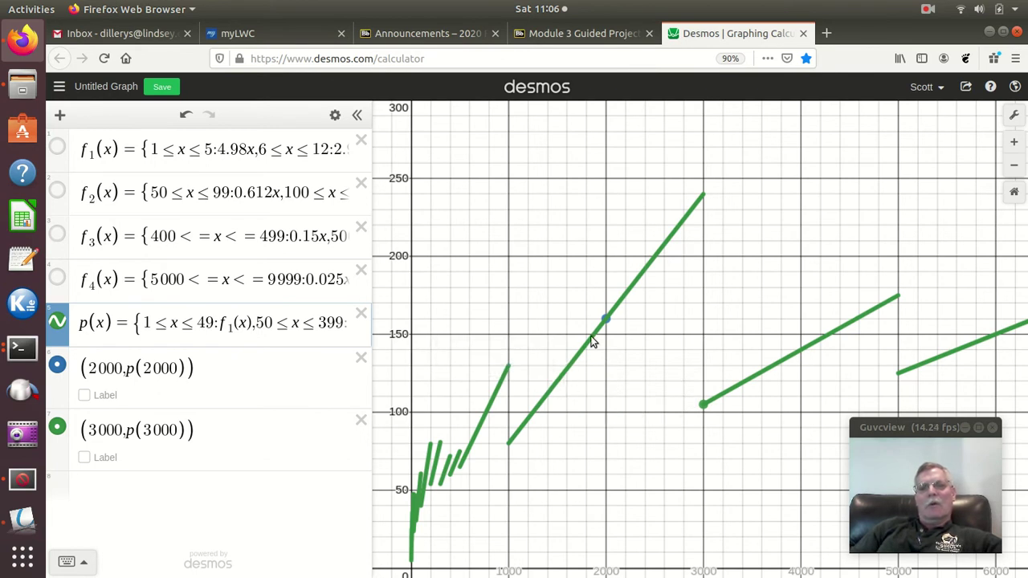
Graph the horizontal line y = 105 as a new expression
{"action": "left_click", "coordinate": [151, 484]}
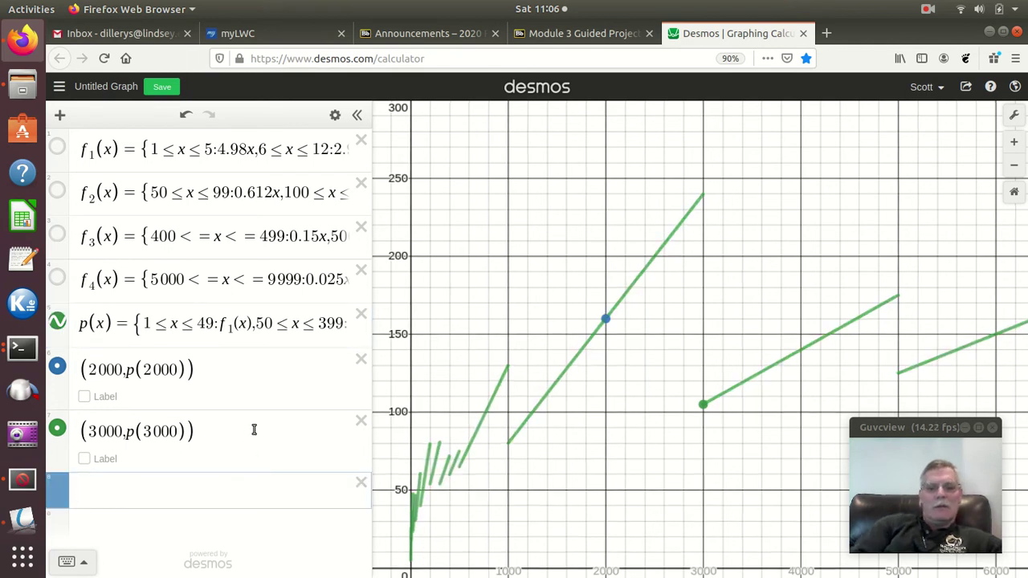
{"action": "type", "text": "y "}
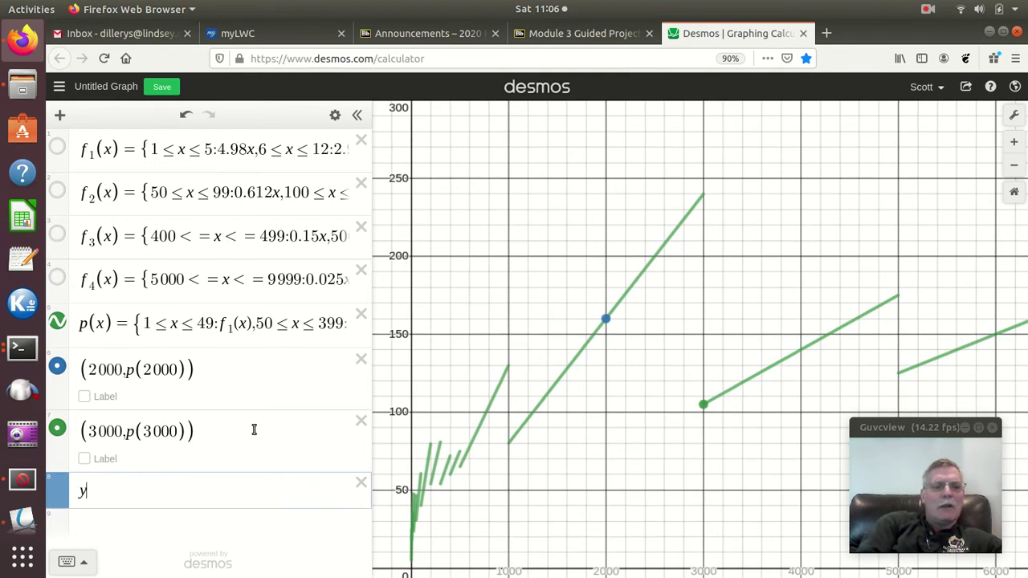
{"action": "type", "text": "= "}
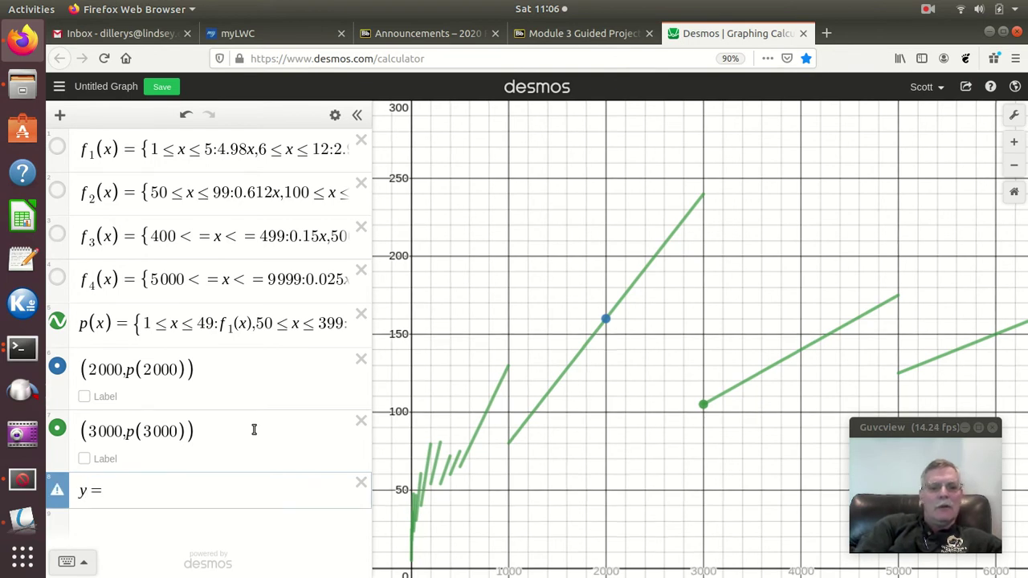
{"action": "type", "text": "105"}
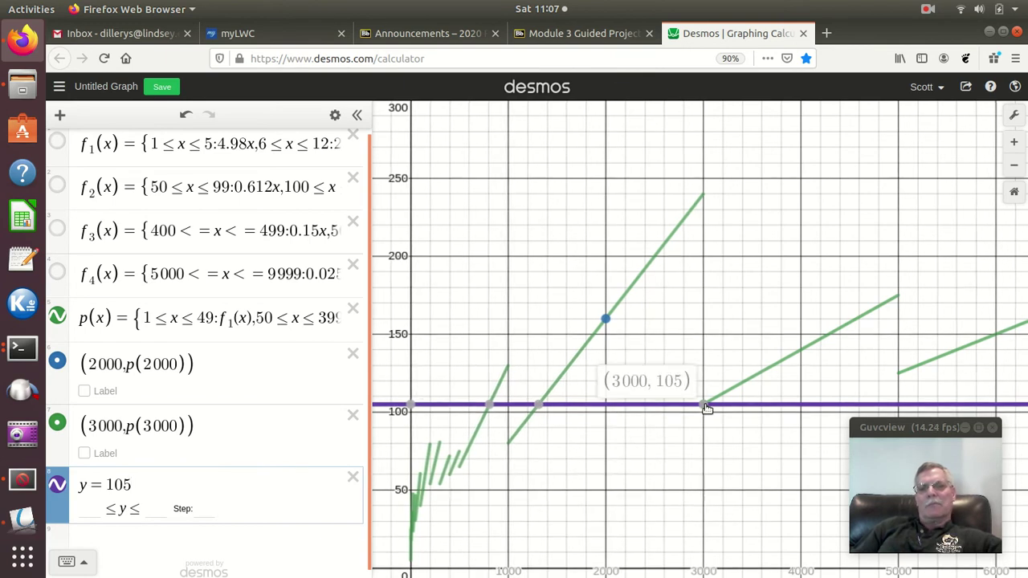
Show the coordinates where y = 105 meets the p(x) segment starting at x = 1000 and the segment starting at x = 3000
{"action": "left_click", "coordinate": [539, 407]}
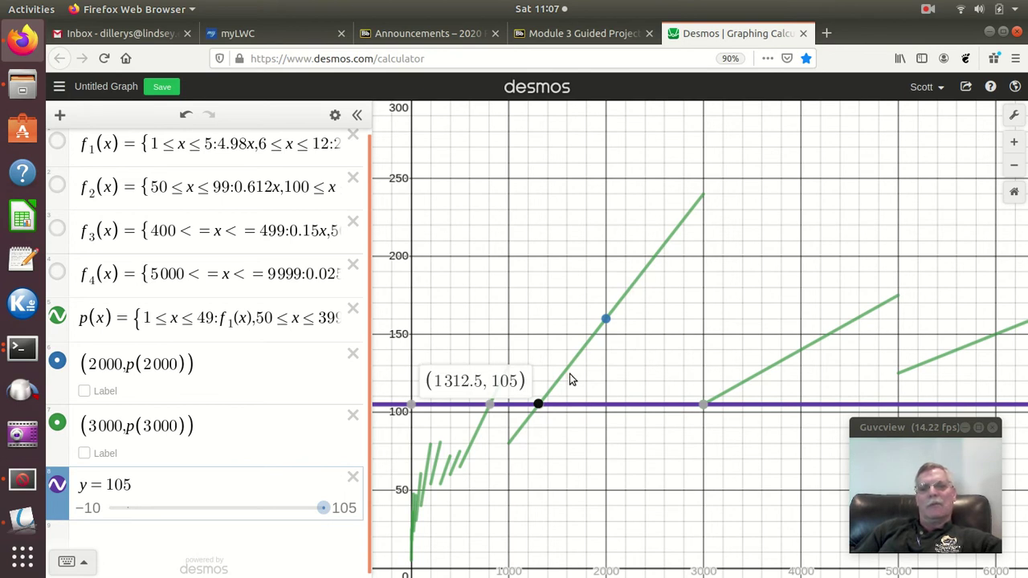
{"action": "mouse_move", "coordinate": [704, 406]}
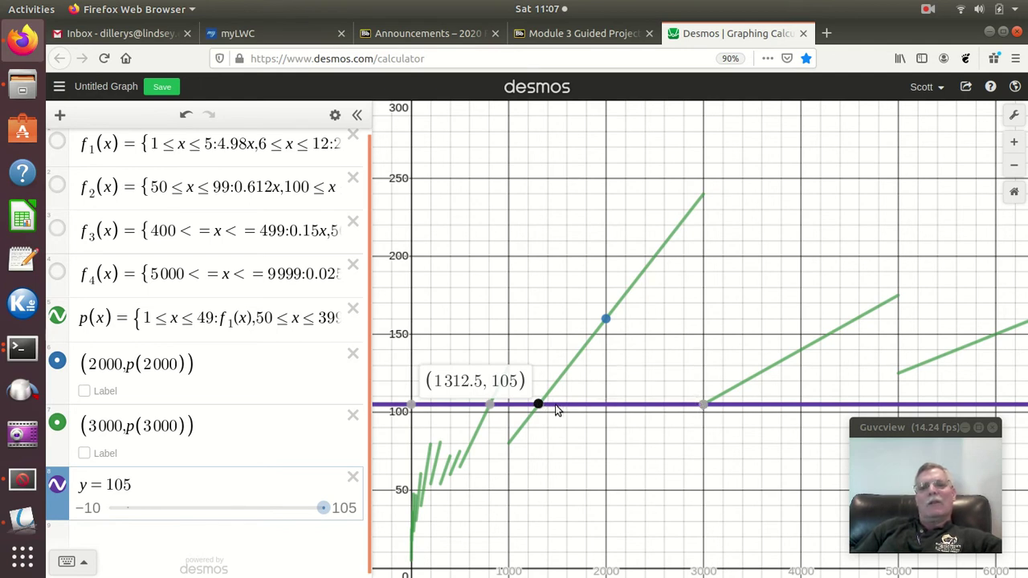
{"action": "left_click", "coordinate": [706, 408]}
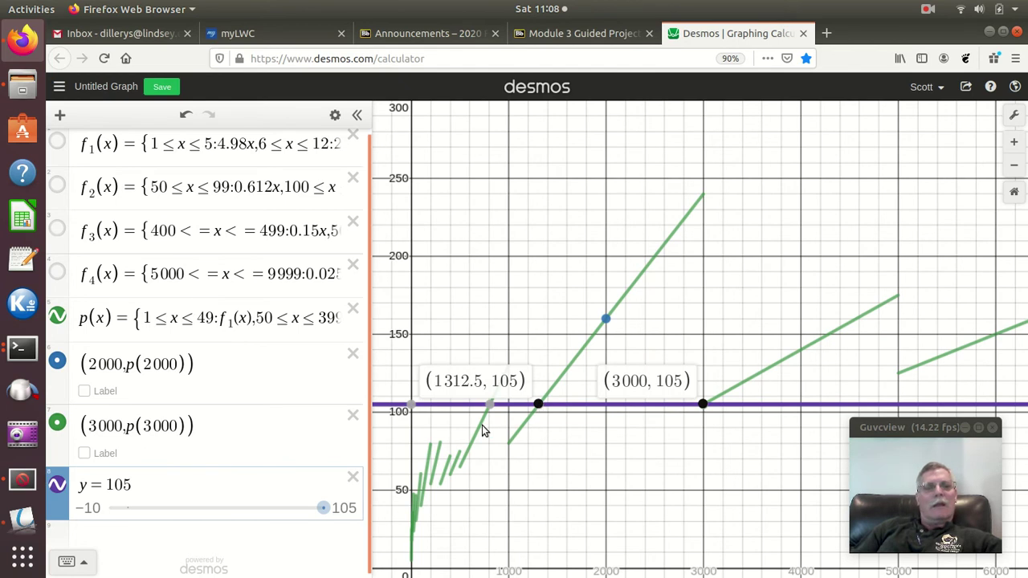
Evaluate p(1311) in a new expression line
{"action": "scroll", "coordinate": [229, 417], "scroll_direction": "down", "scroll_amount": 1}
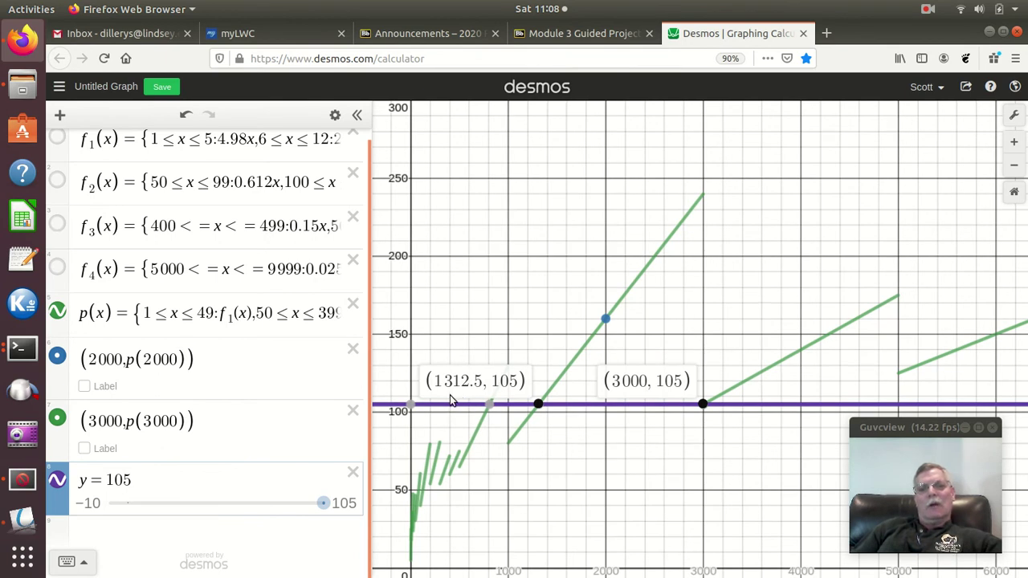
{"action": "left_click", "coordinate": [178, 536]}
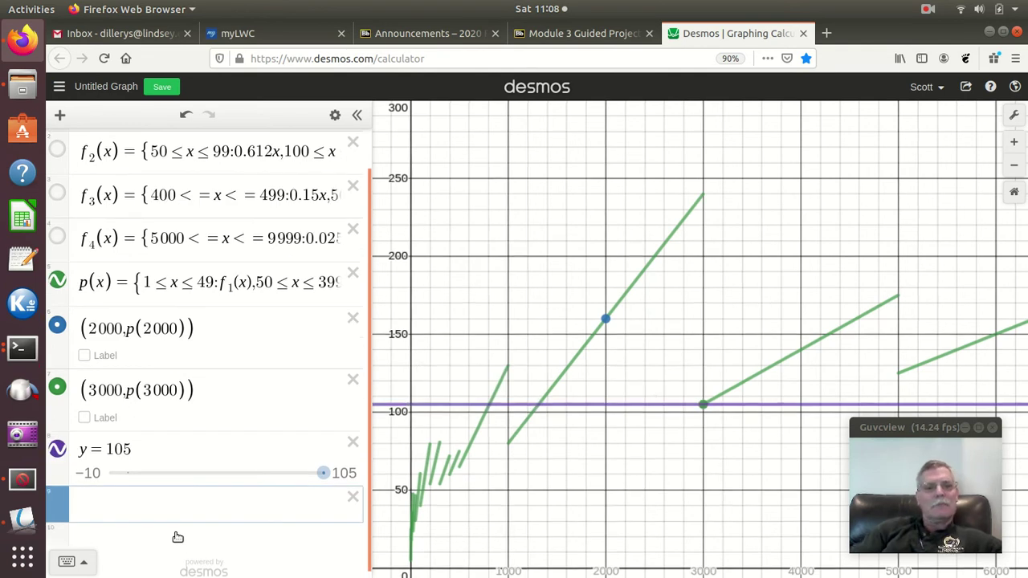
{"action": "type", "text": "p"}
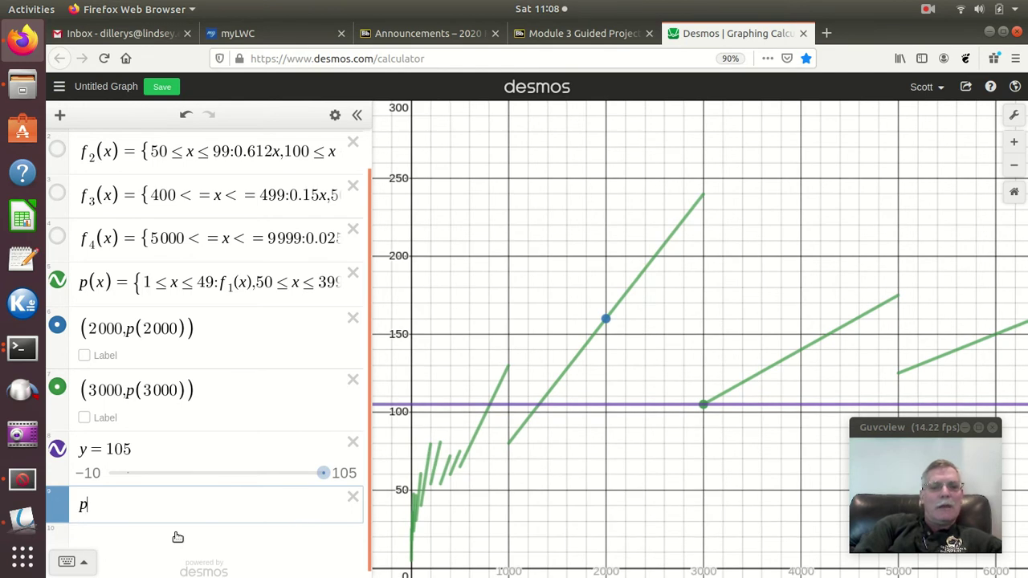
{"action": "type", "text": "(1311"}
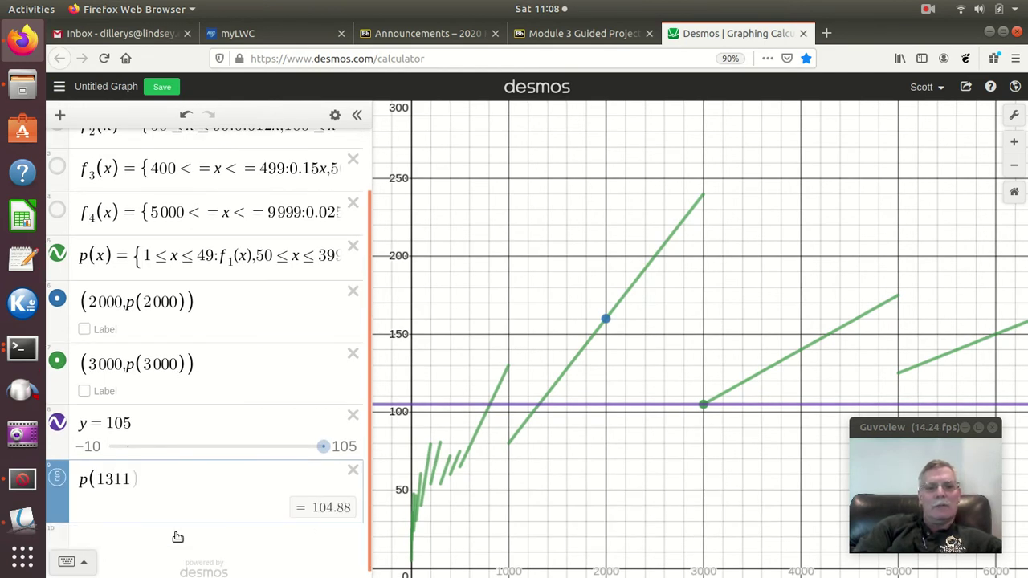
{"action": "type", "text": ")"}
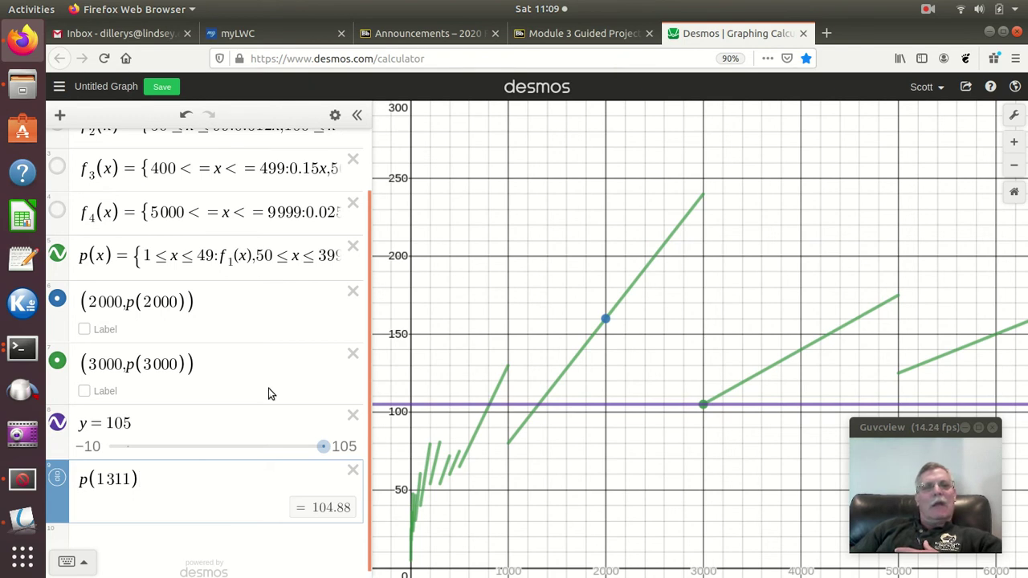
In the f_3(x) definition, set the upper limit of the 0.08x piece that starts at 1000 to 1311
{"action": "scroll", "coordinate": [258, 396], "scroll_direction": "up", "scroll_amount": 1}
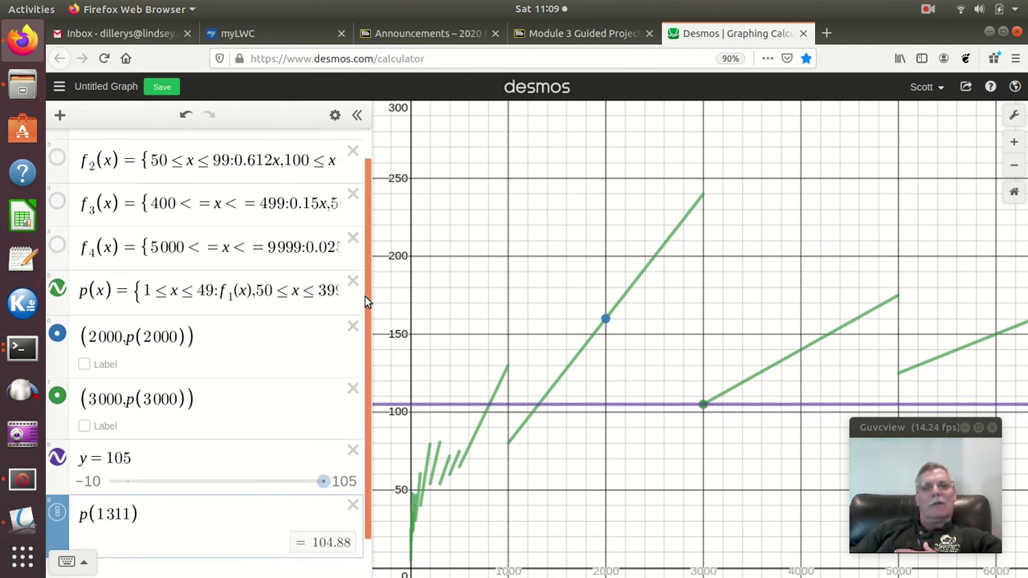
{"action": "left_click_drag", "start_coordinate": [371, 301], "coordinate": [897, 296]}
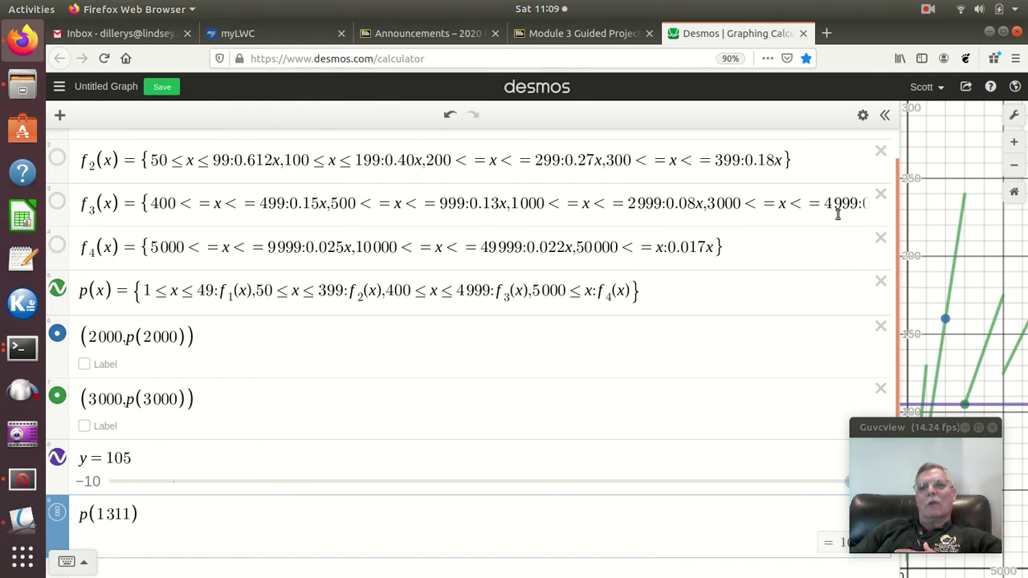
{"action": "double_click", "coordinate": [521, 205]}
{"action": "left_click_drag", "start_coordinate": [574, 209], "coordinate": [860, 207]}
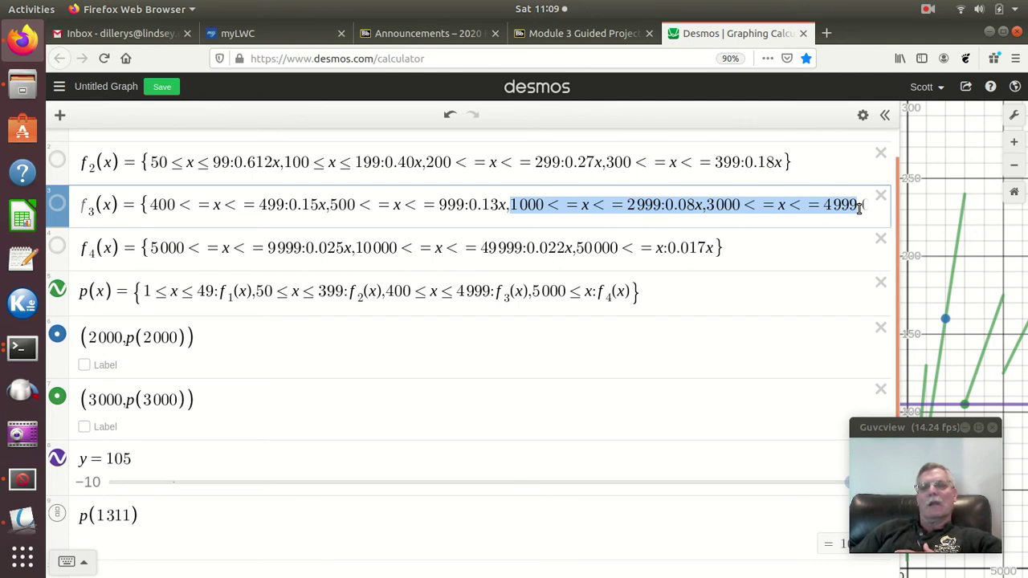
{"action": "left_click", "coordinate": [849, 208]}
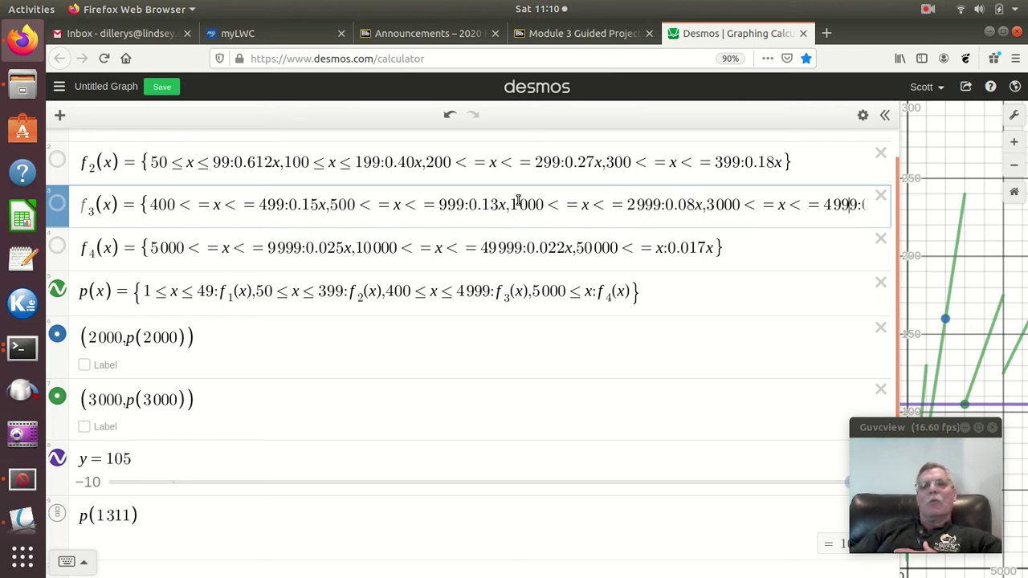
{"action": "left_click", "coordinate": [629, 206]}
{"action": "left_click_drag", "start_coordinate": [635, 206], "coordinate": [663, 208]}
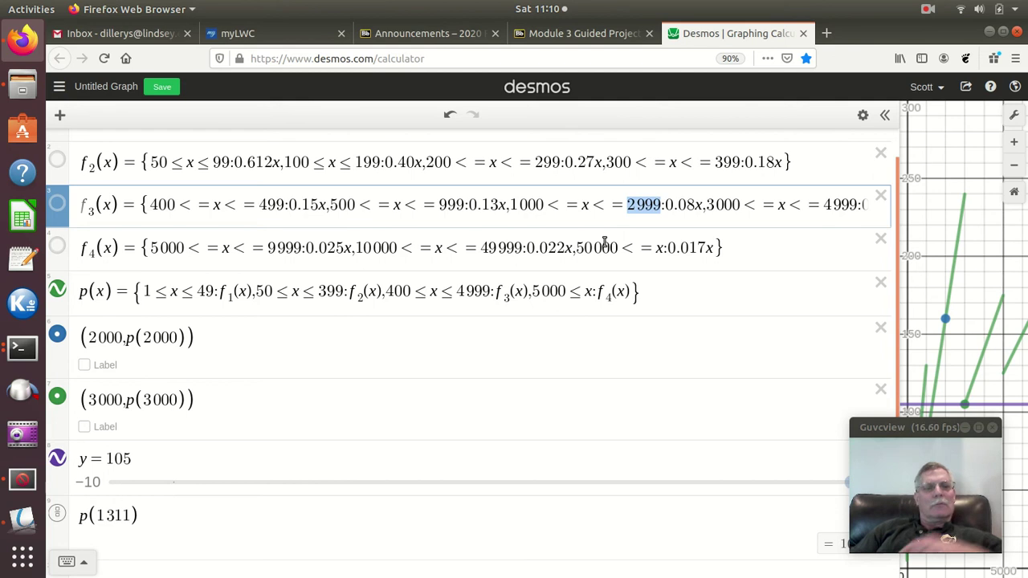
{"action": "type", "text": "1311"}
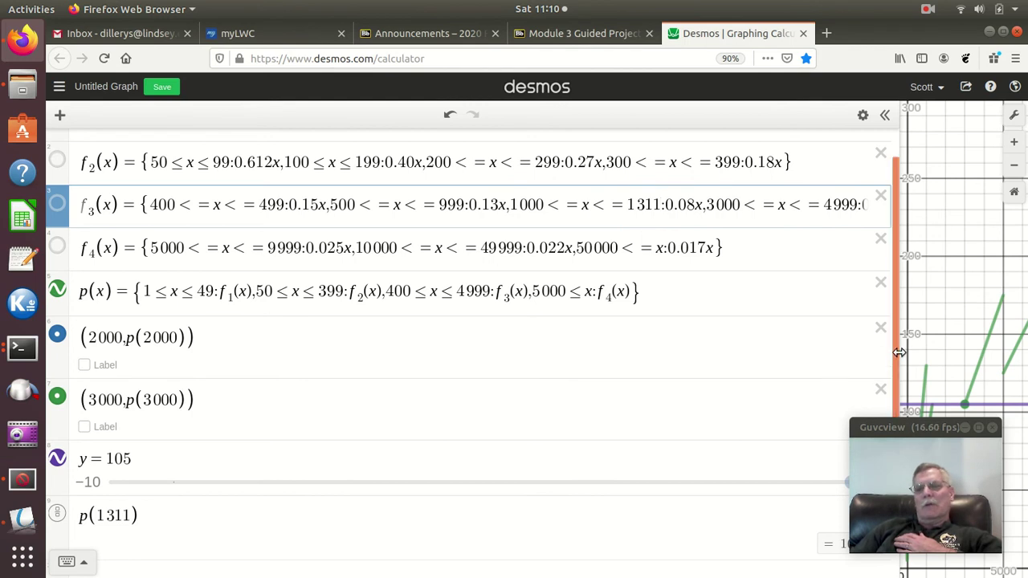
Enlarge the graph area and examine the shortened p(x) segment and the coordinates where y = 105 meets the segment starting at x = 3000
{"action": "left_click_drag", "start_coordinate": [899, 351], "coordinate": [344, 424]}
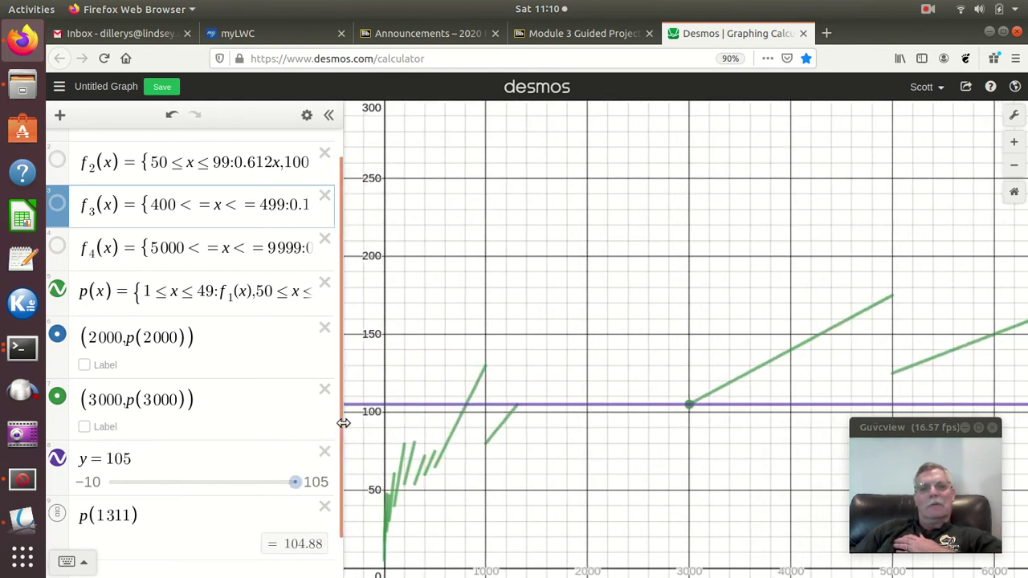
{"action": "left_click", "coordinate": [506, 421]}
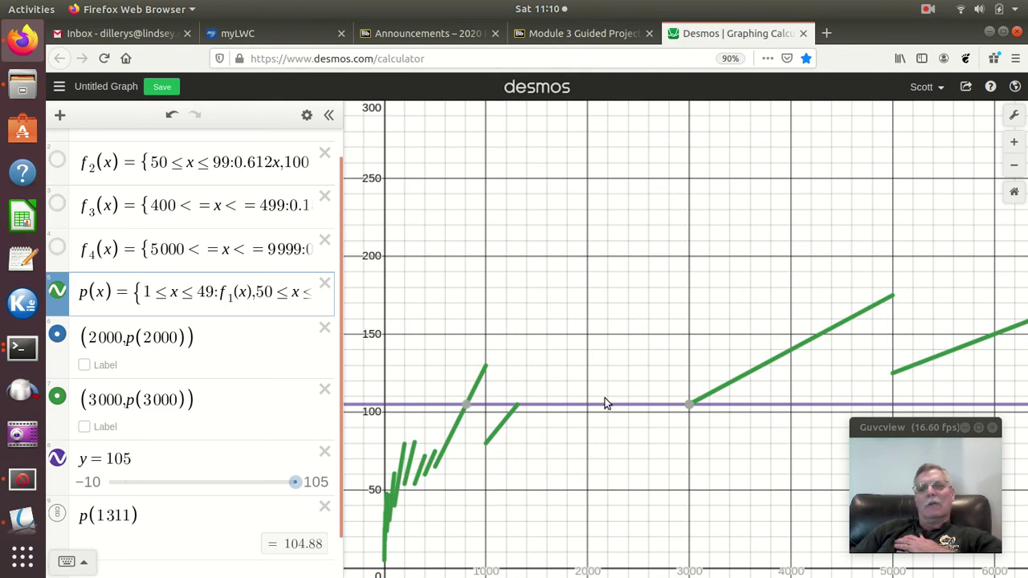
{"action": "mouse_move", "coordinate": [691, 406]}
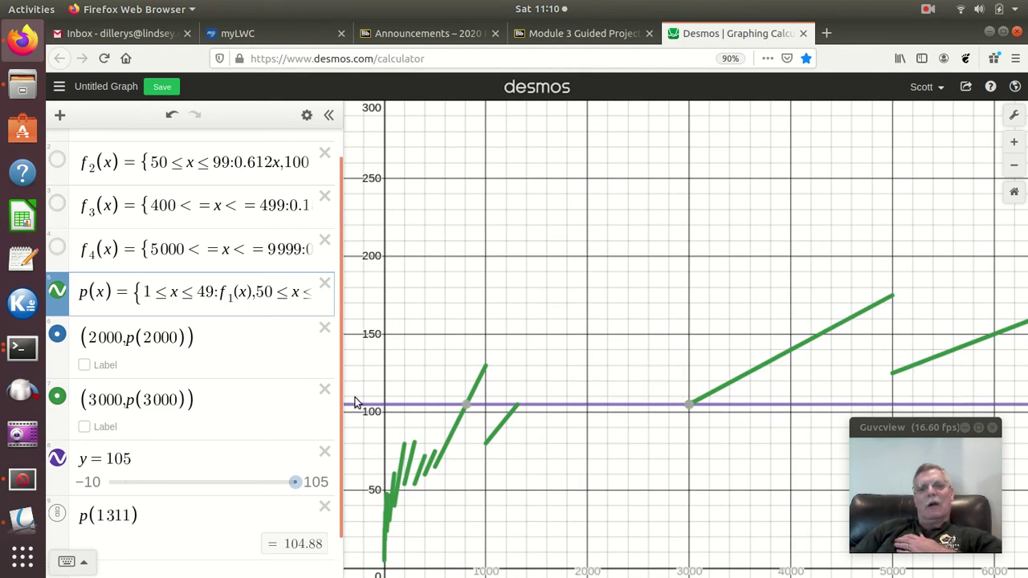
{"action": "left_click", "coordinate": [691, 406]}
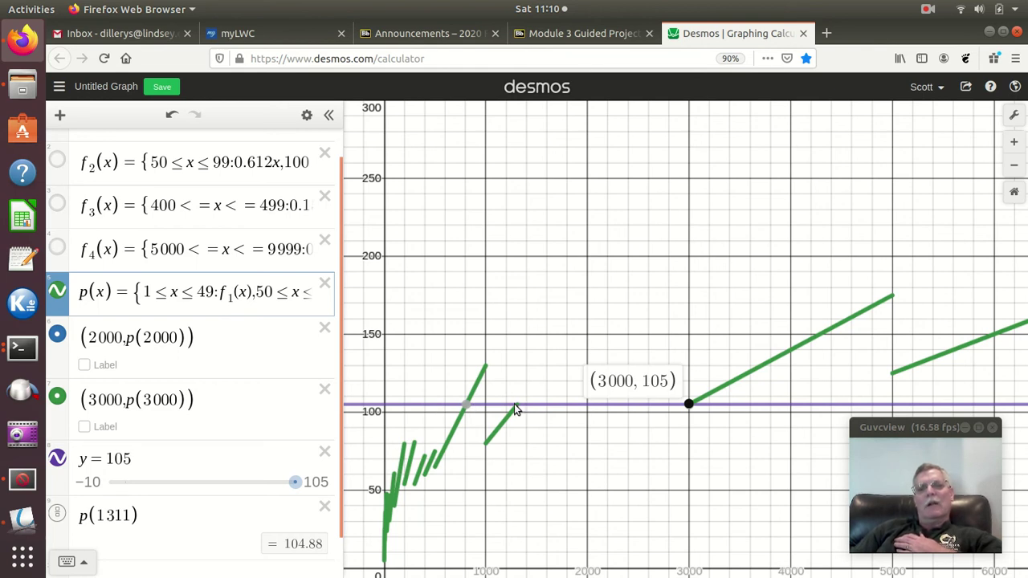
{"action": "mouse_move", "coordinate": [466, 406]}
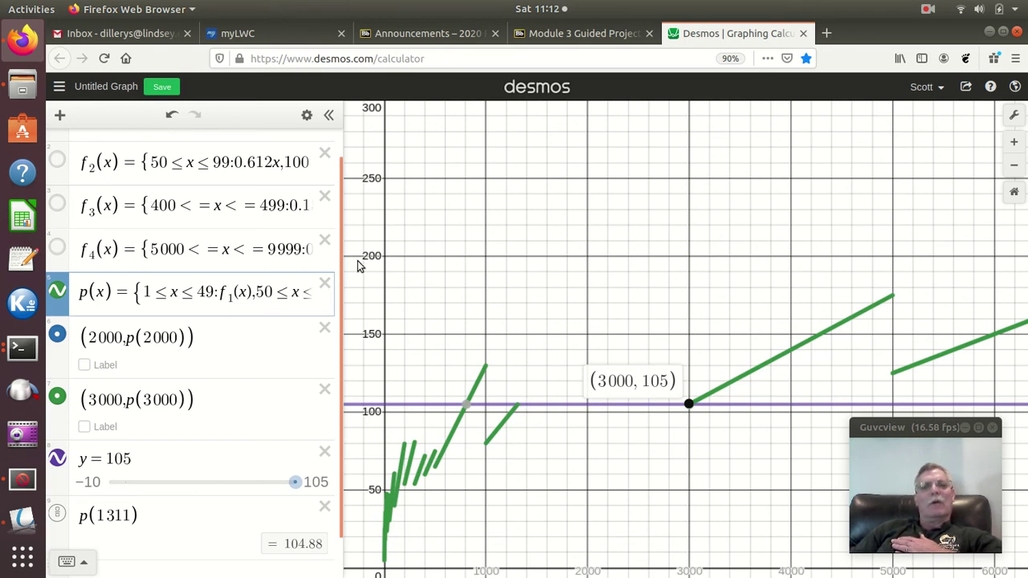
In the f_3(x) definition, set the upper limit of the 0.08x piece that starts at 1000 to 2999
{"action": "left_click", "coordinate": [293, 249]}
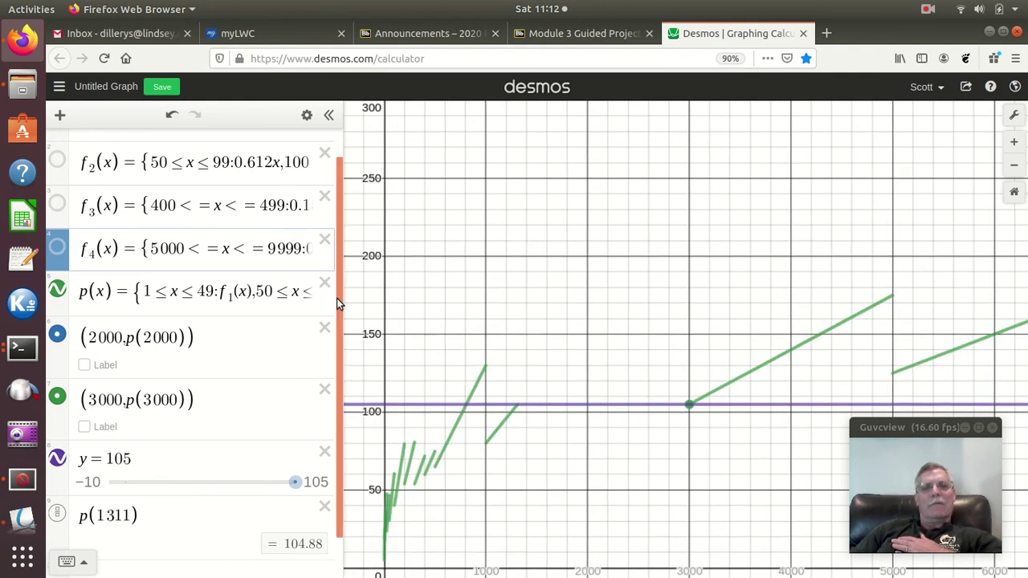
{"action": "left_click_drag", "start_coordinate": [343, 302], "coordinate": [809, 298]}
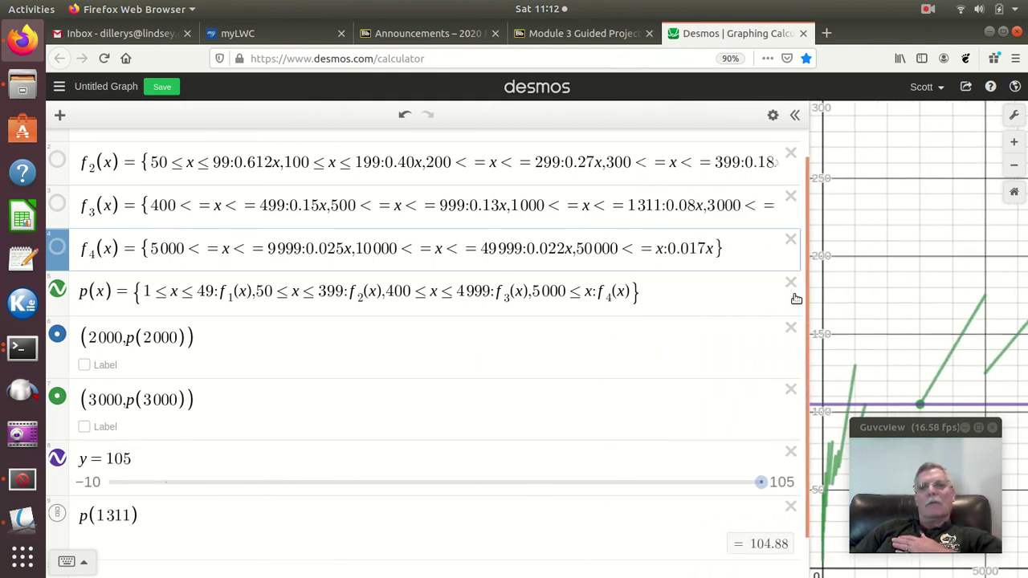
{"action": "left_click", "coordinate": [652, 206]}
{"action": "left_click_drag", "start_coordinate": [652, 206], "coordinate": [629, 207]}
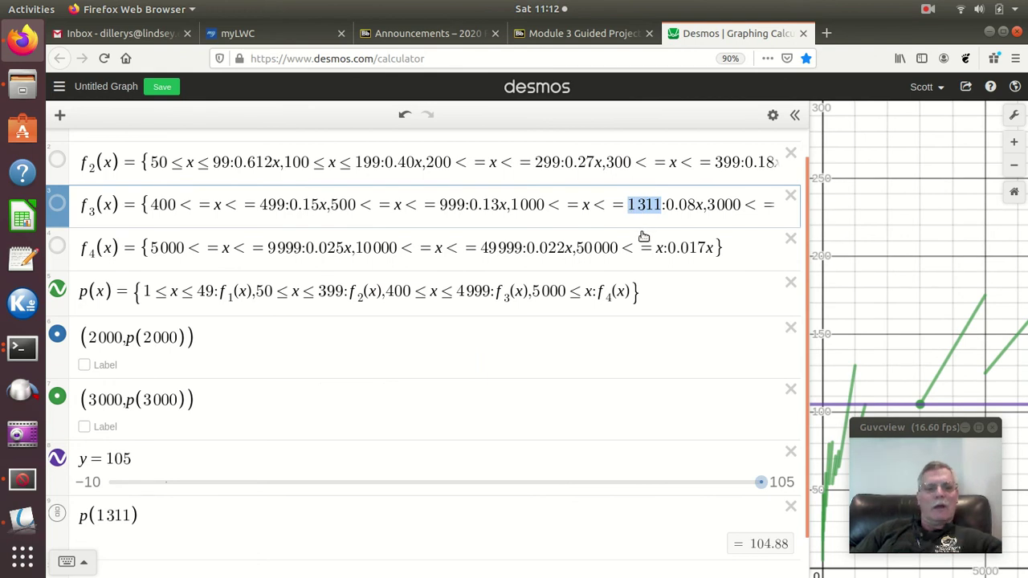
{"action": "type", "text": "2999"}
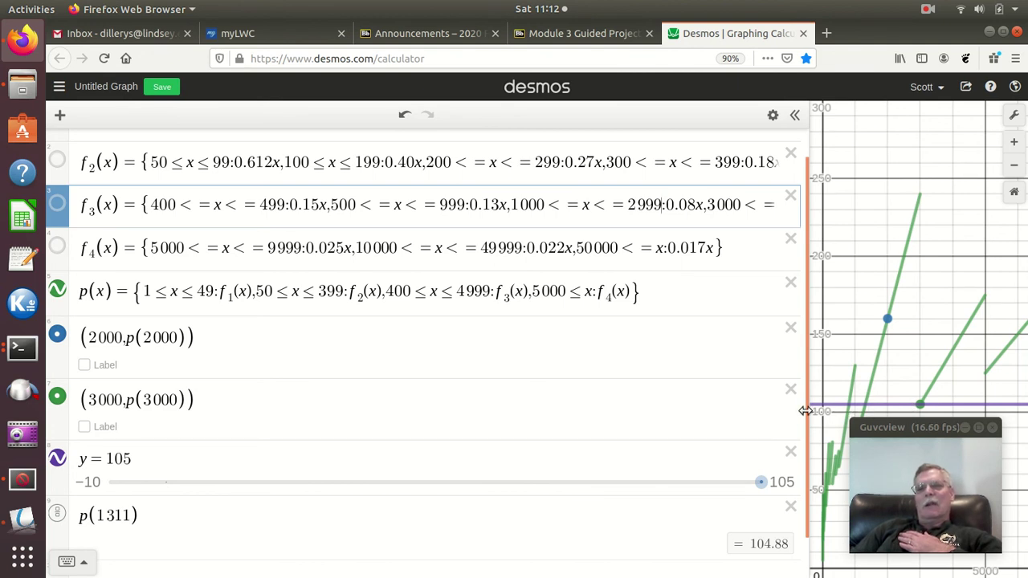
Enlarge the graph area and show the coordinates where y = 105 meets the p(x) segment starting at x = 1000
{"action": "left_click_drag", "start_coordinate": [720, 372], "coordinate": [426, 395]}
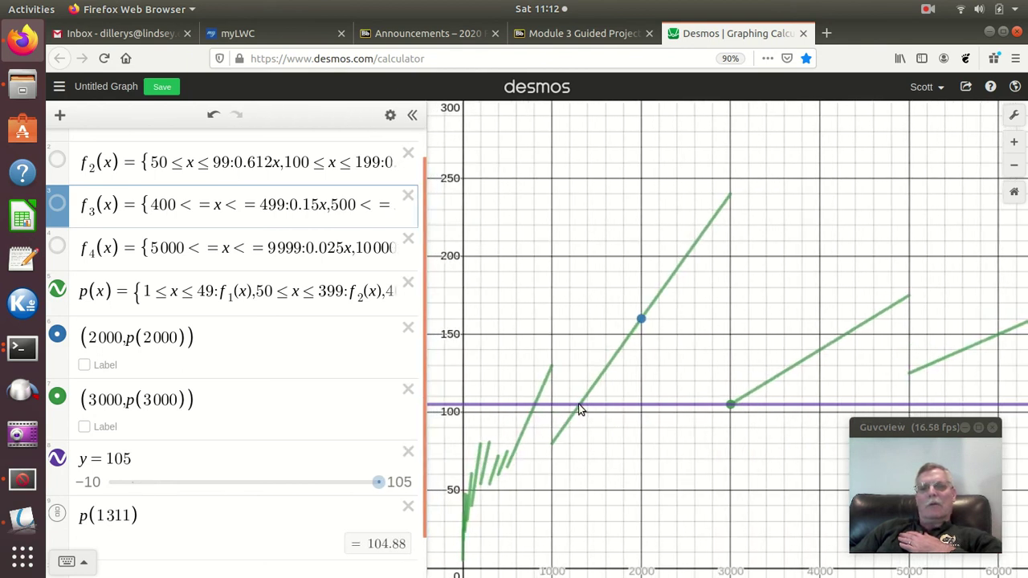
{"action": "left_click", "coordinate": [578, 404]}
{"action": "left_click", "coordinate": [580, 404]}
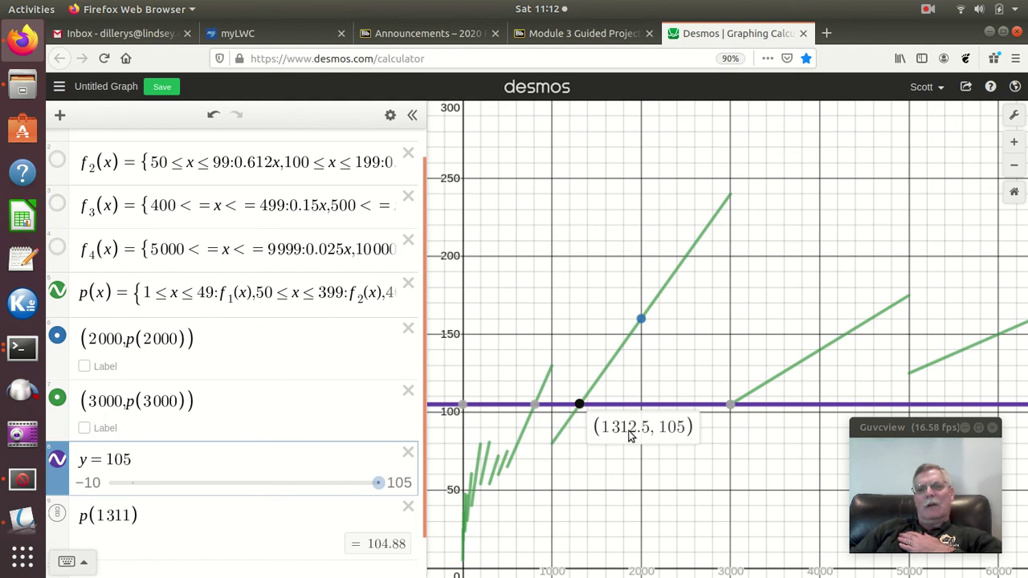
Evaluate p(1312) instead of p(1311) and compare it with the coordinates where y = 105 meets the segment starting at x = 1000
{"action": "left_click", "coordinate": [131, 520]}
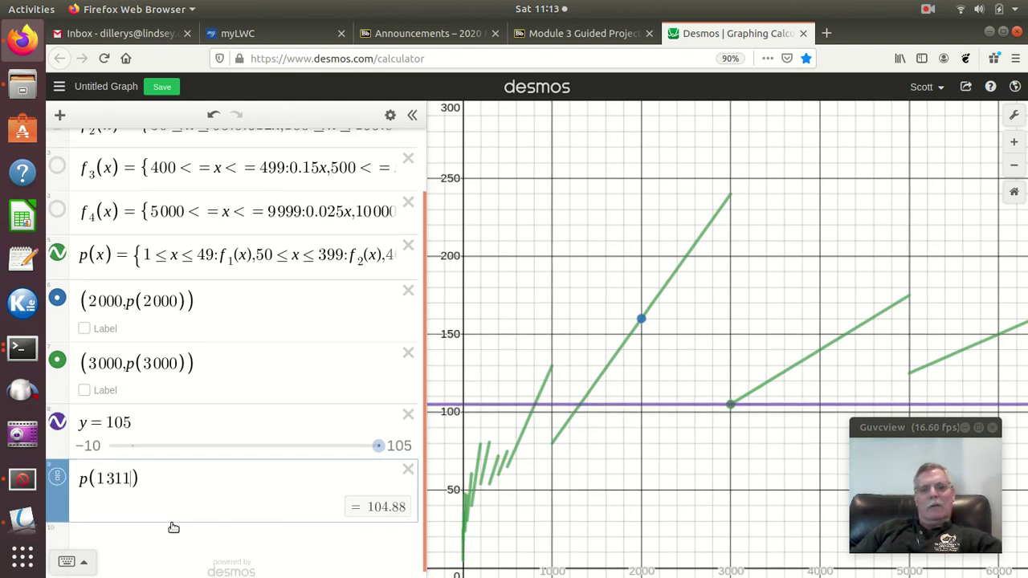
{"action": "key", "text": "BackSpace"}
{"action": "type", "text": "2"}
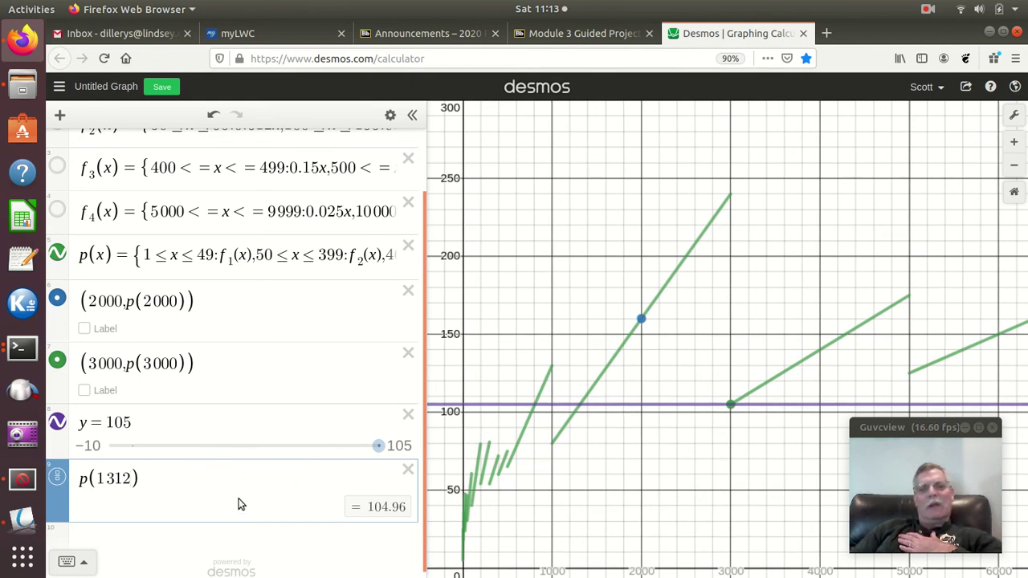
{"action": "left_click", "coordinate": [579, 406]}
{"action": "left_click", "coordinate": [580, 405]}
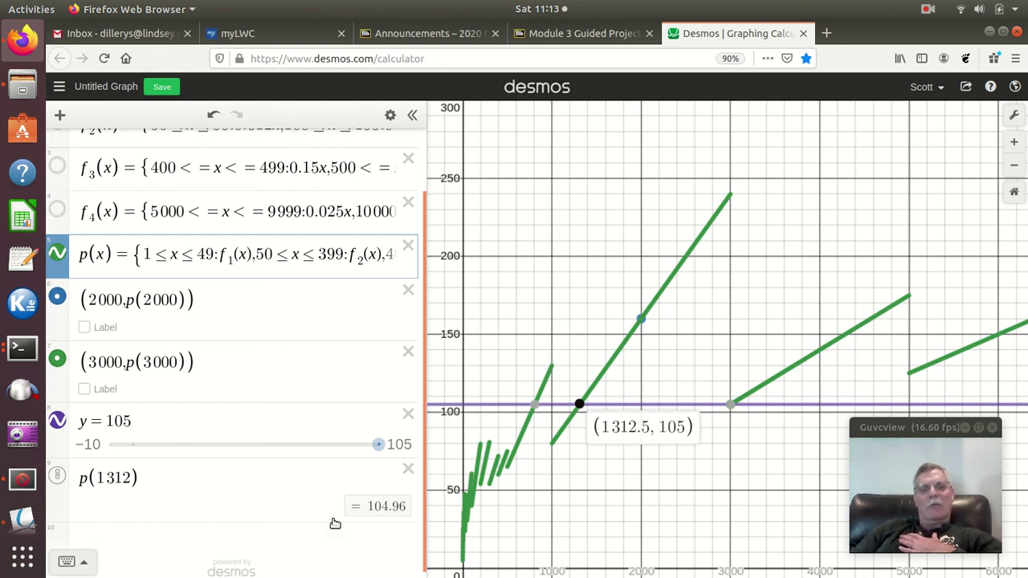
Switch to Proj3.pdf in Okular and read Tasks 1.15 to 1.22 about plotting points and intersecting the line y = 105
{"action": "left_click", "coordinate": [21, 518]}
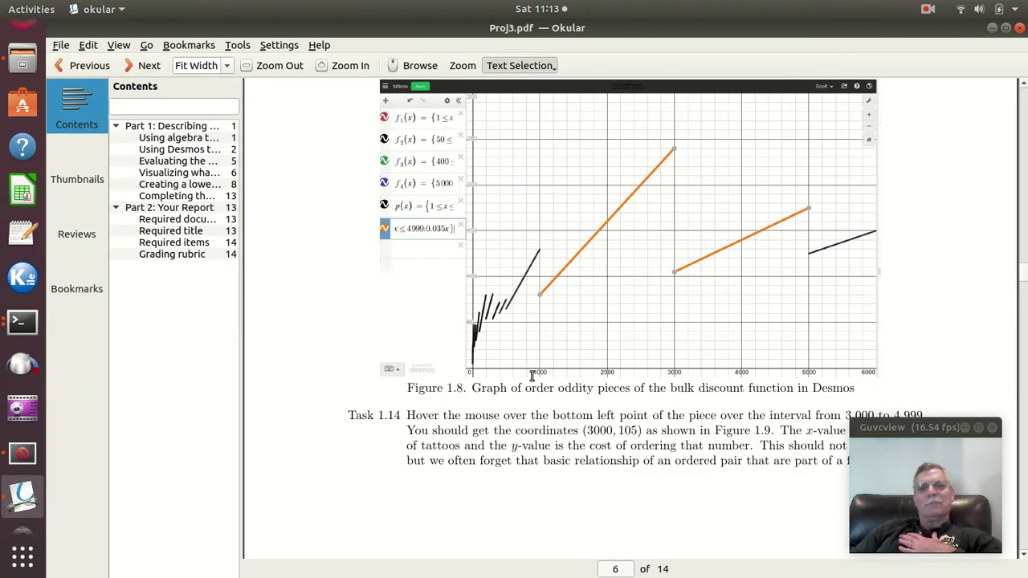
{"action": "scroll", "coordinate": [591, 360], "scroll_direction": "down", "scroll_amount": 5}
{"action": "scroll", "coordinate": [570, 366], "scroll_direction": "down", "scroll_amount": 12}
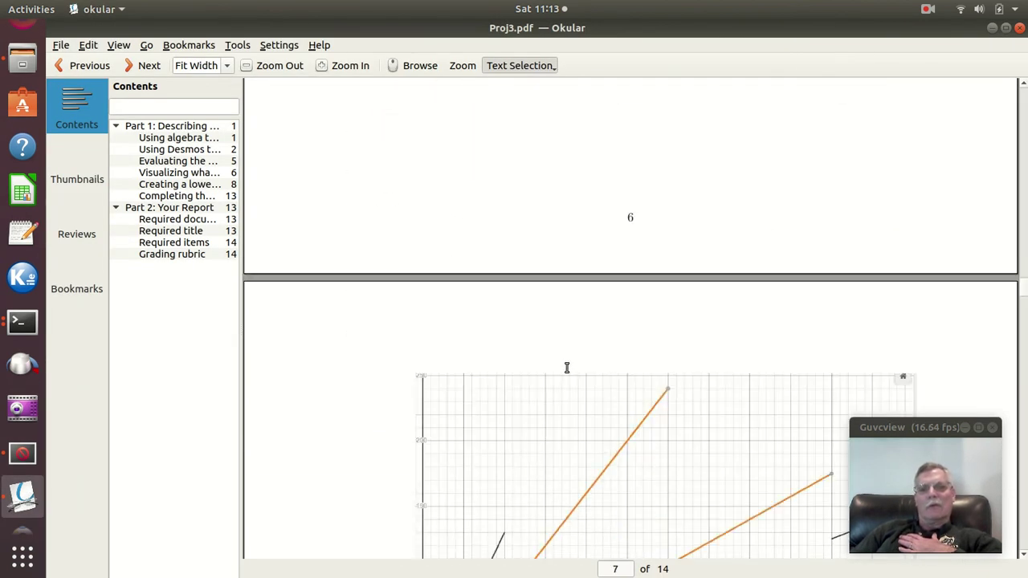
{"action": "scroll", "coordinate": [451, 389], "scroll_direction": "down", "scroll_amount": 4}
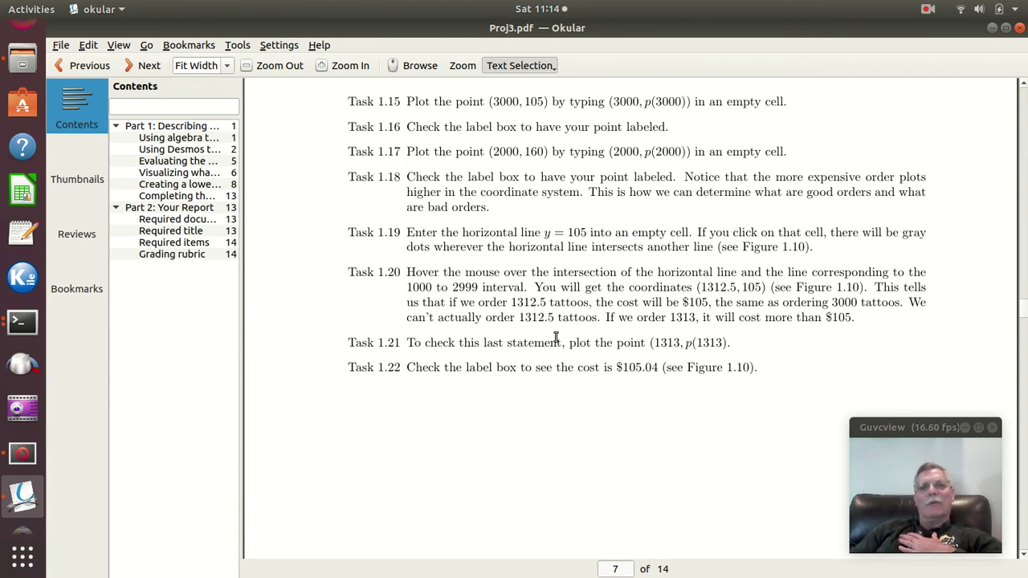
{"action": "scroll", "coordinate": [576, 320], "scroll_direction": "down", "scroll_amount": 10}
{"action": "scroll", "coordinate": [566, 343], "scroll_direction": "down", "scroll_amount": 4}
{"action": "scroll", "coordinate": [564, 326], "scroll_direction": "up", "scroll_amount": 5}
{"action": "scroll", "coordinate": [564, 326], "scroll_direction": "up", "scroll_amount": 6}
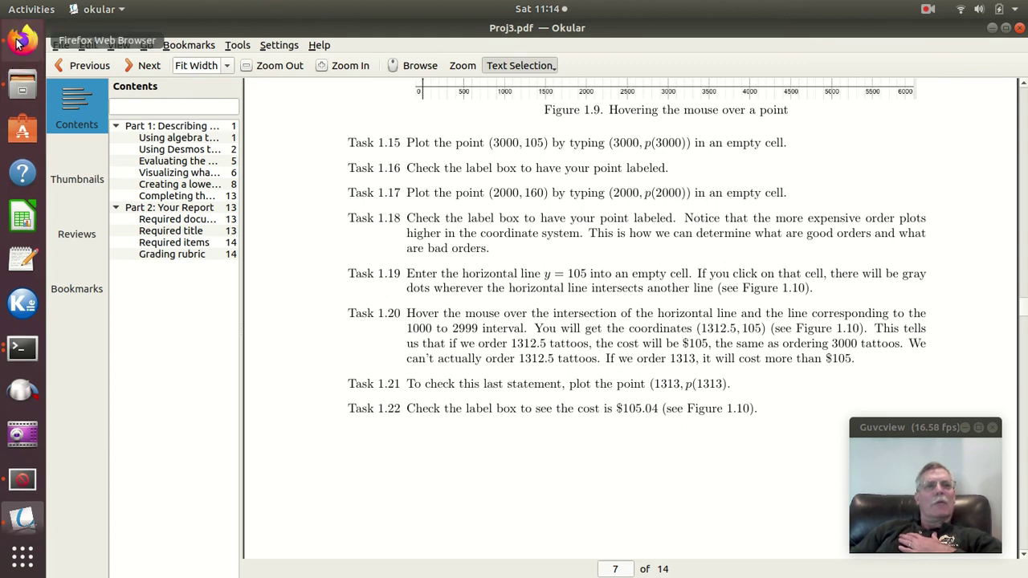
Switch back to Desmos in Firefox, evaluate p(1313) instead of p(1312), and mark the intersections of p(x) with y = 105
{"action": "left_click", "coordinate": [19, 43]}
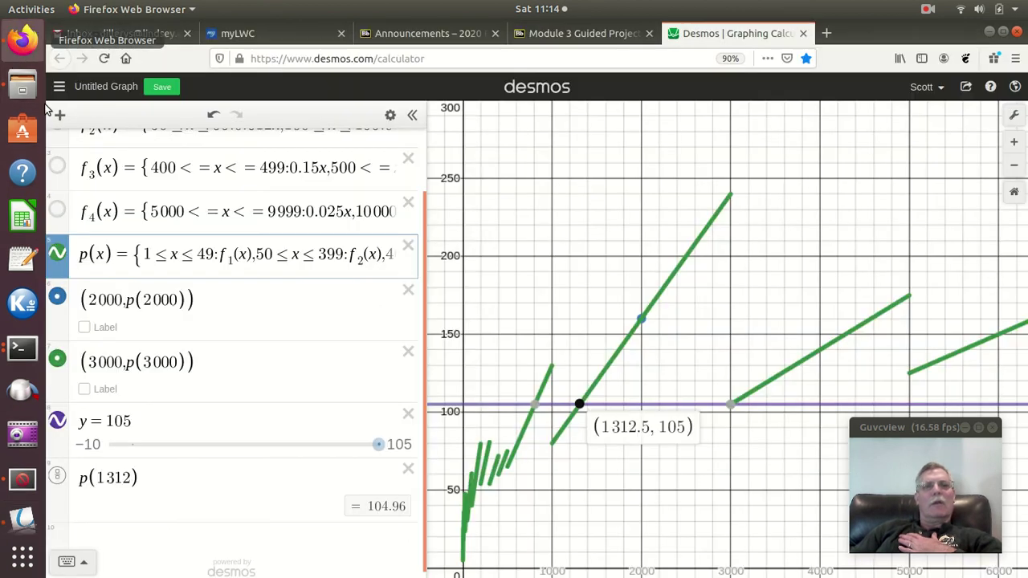
{"action": "left_click", "coordinate": [126, 479]}
{"action": "key", "text": "BackSpace"}
{"action": "type", "text": "3"}
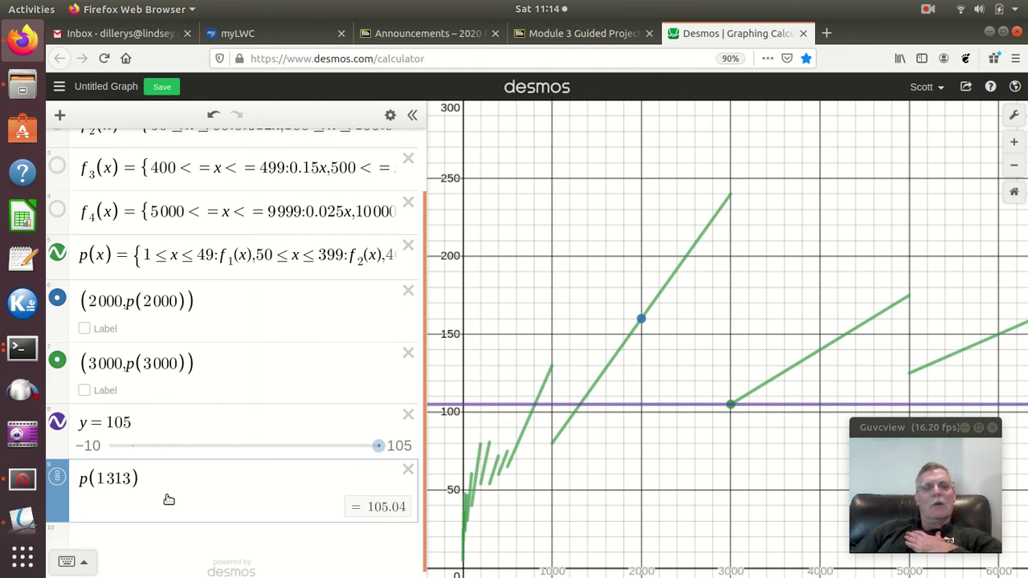
{"action": "left_click", "coordinate": [580, 403]}
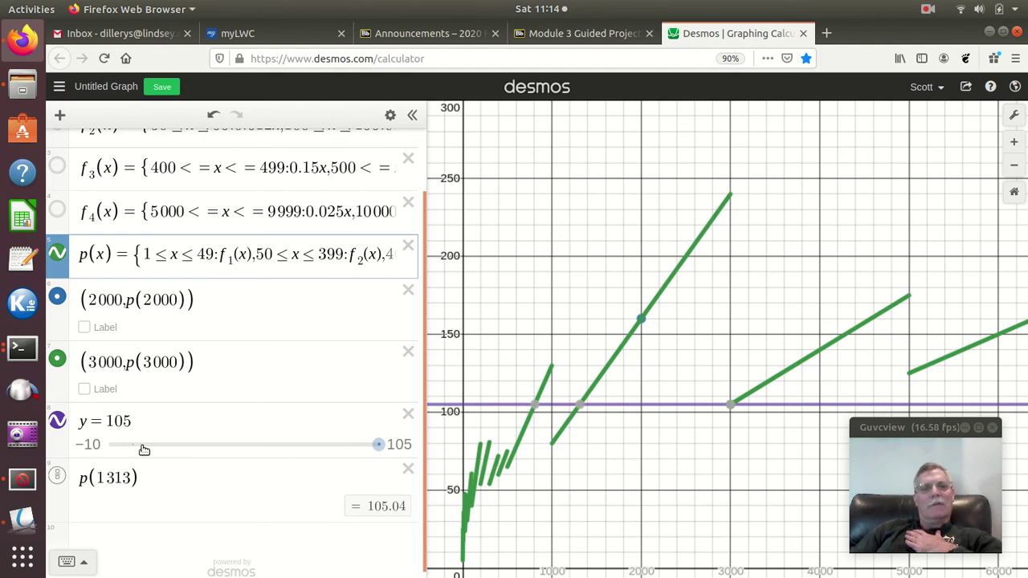
{"action": "mouse_move", "coordinate": [580, 410]}
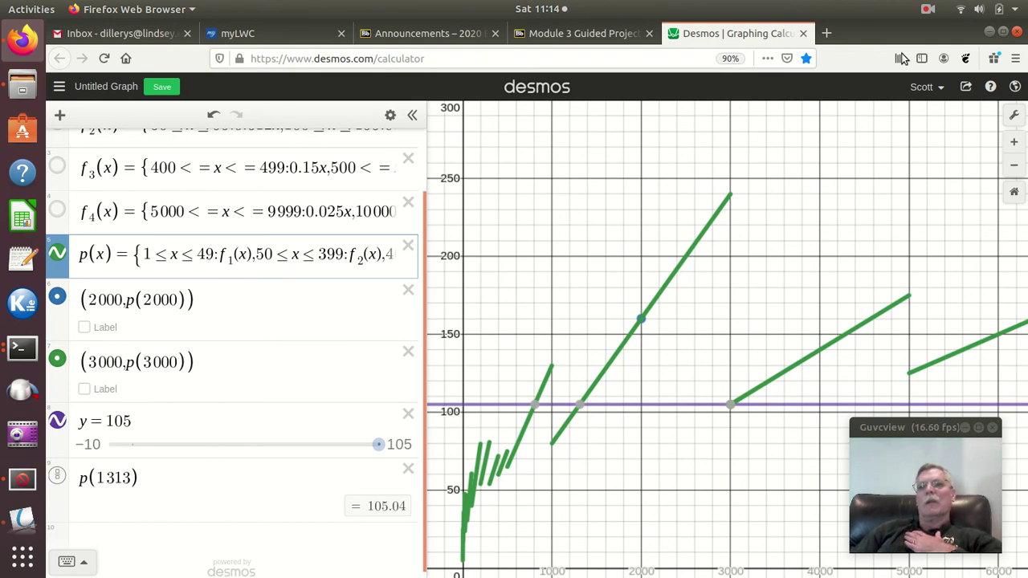
{"action": "left_click", "coordinate": [927, 10]}
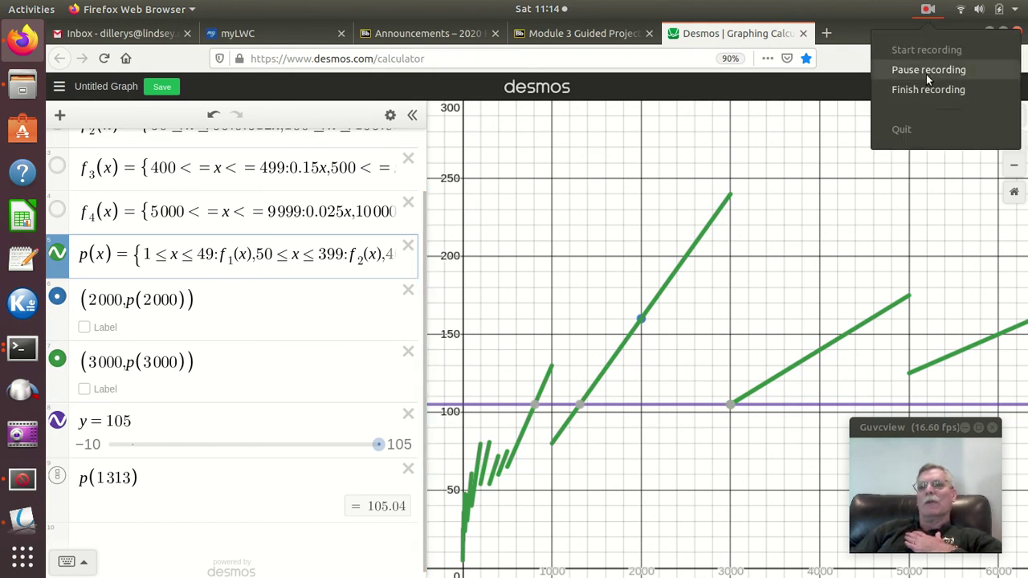